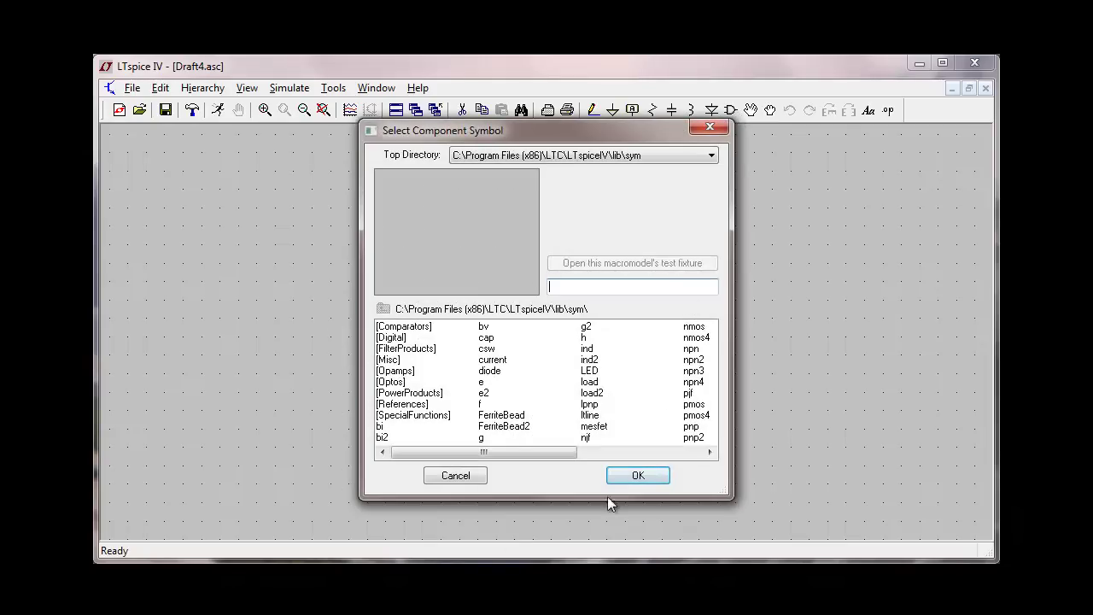
Pick the voltage component and place source V1 on the schematic
drag(511, 452, 589, 452)
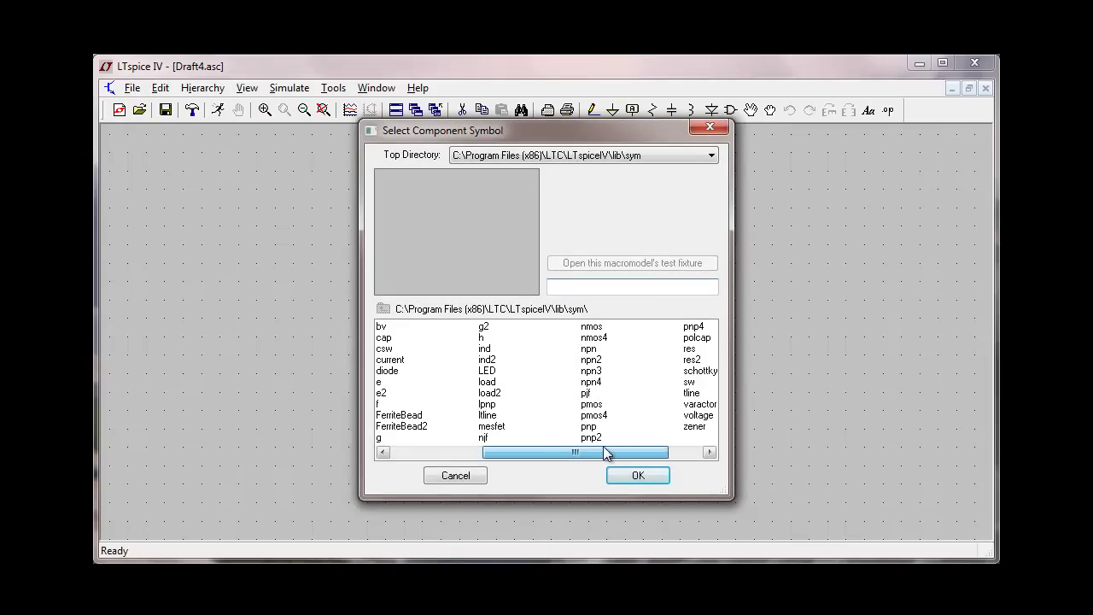
click(699, 416)
click(638, 475)
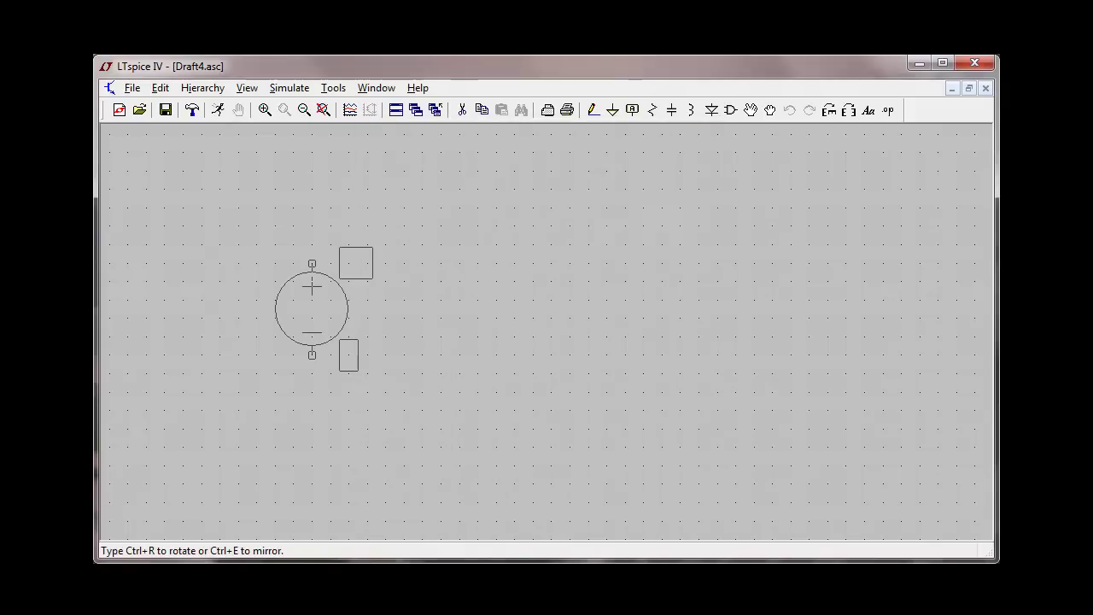
click(312, 271)
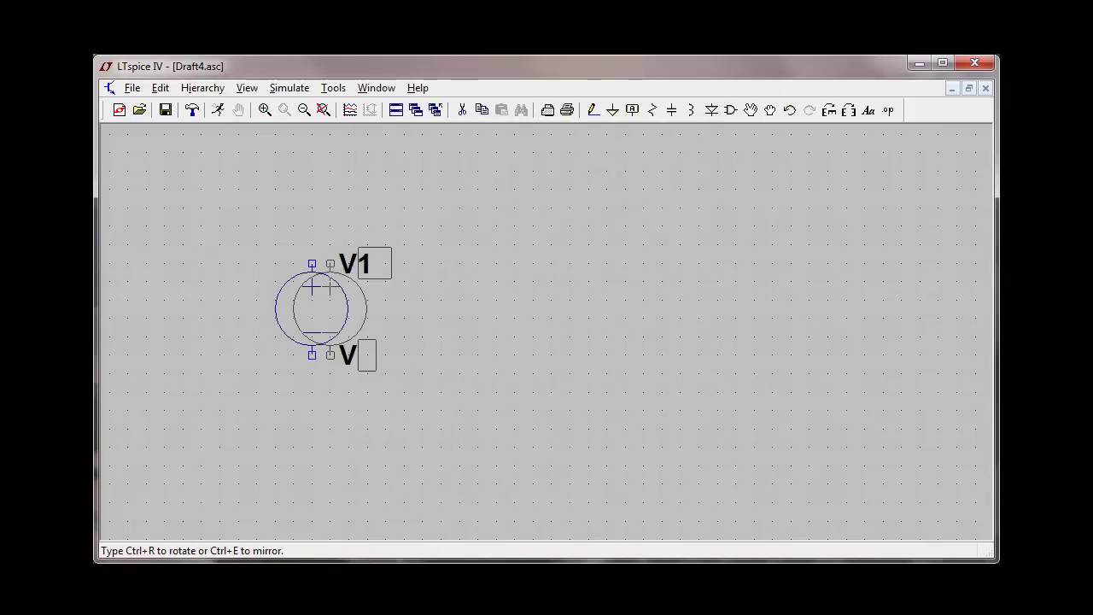
Place a ground symbol below V1 and wire V1's negative terminal to it
click(613, 110)
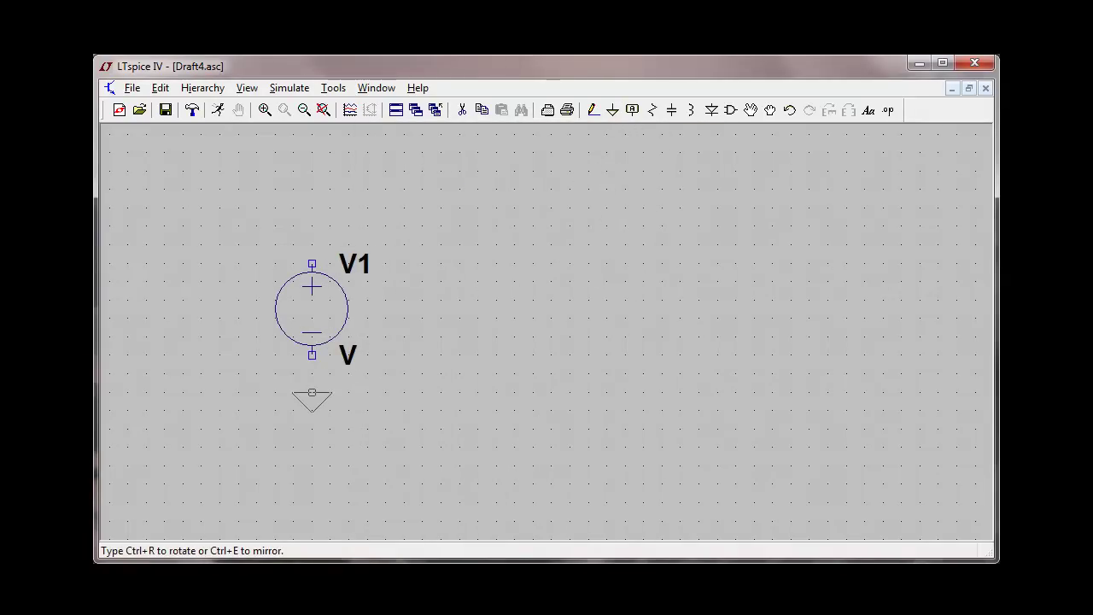
click(311, 393)
click(594, 110)
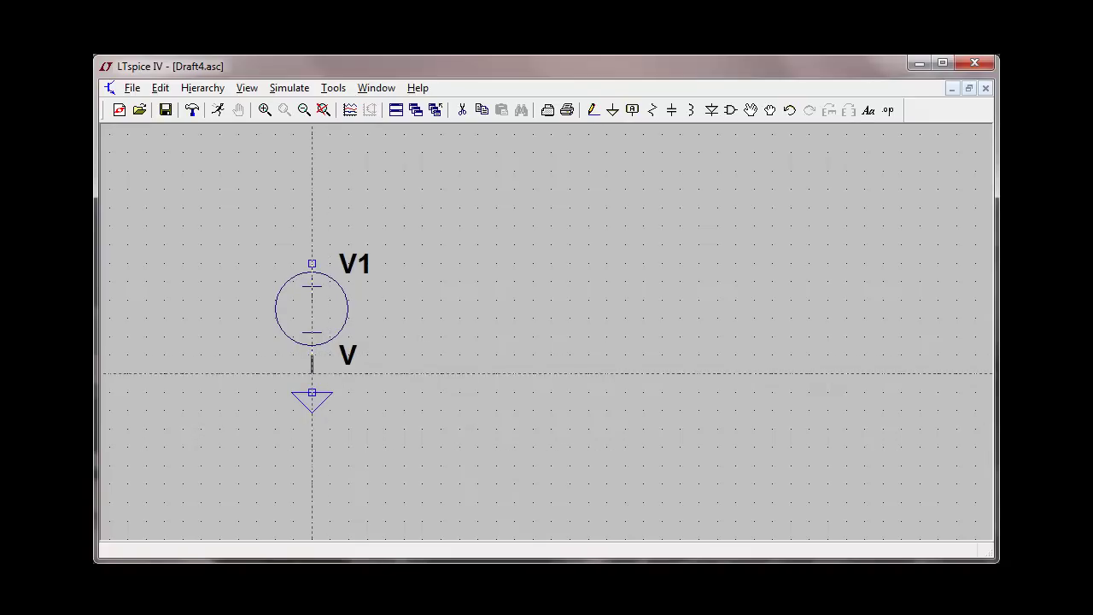
click(311, 393)
key(Escape)
Make V1 a PULSE source with Vinitial -1 V and Von 3 V
right_click(325, 309)
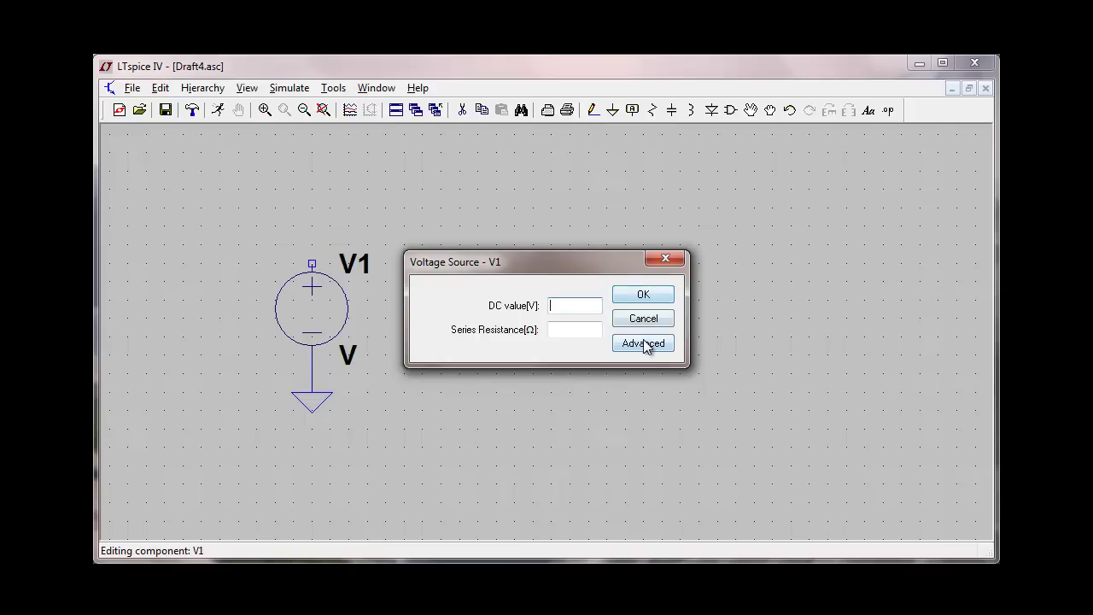
click(645, 344)
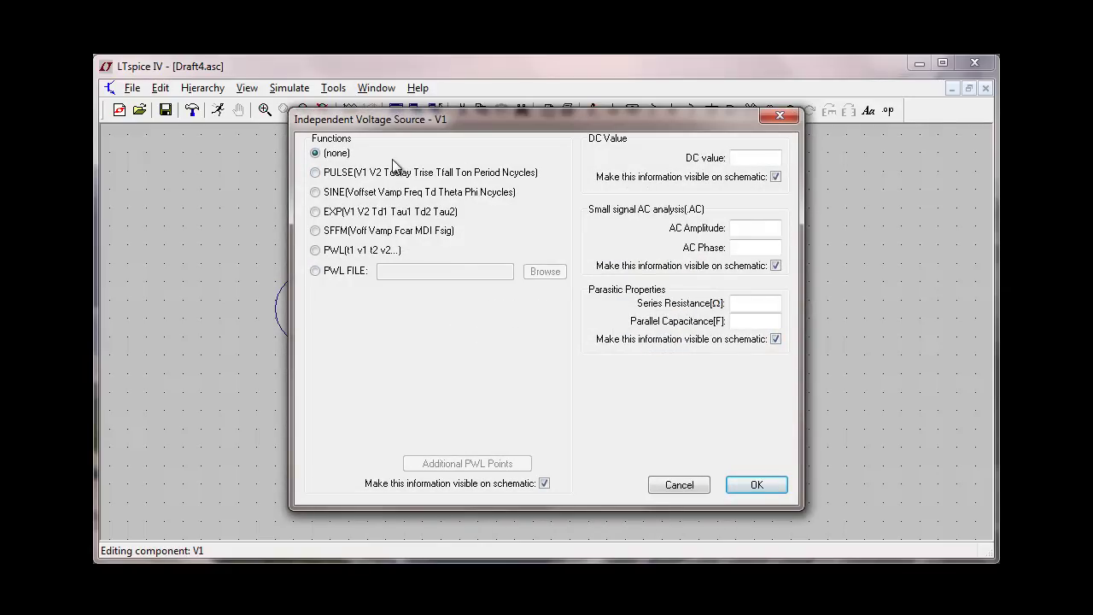
click(316, 173)
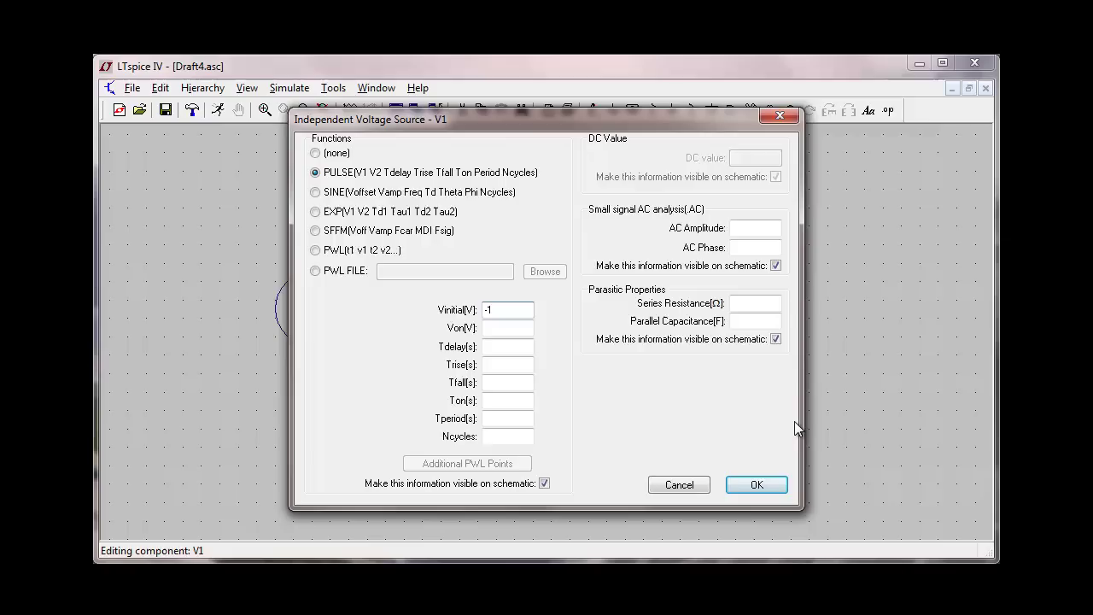
click(504, 327)
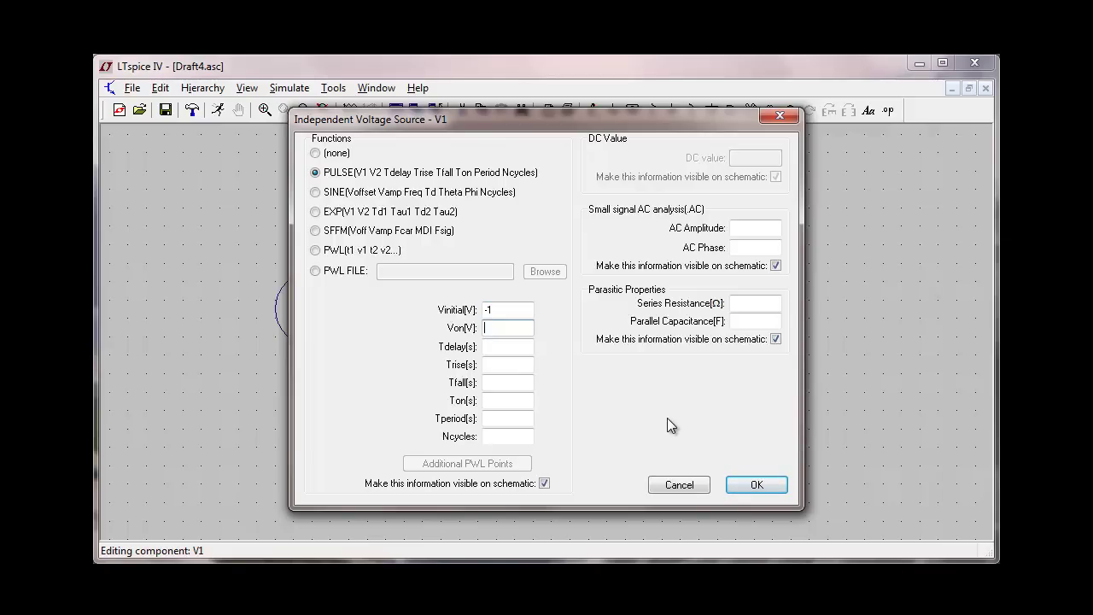
text(3)
click(756, 485)
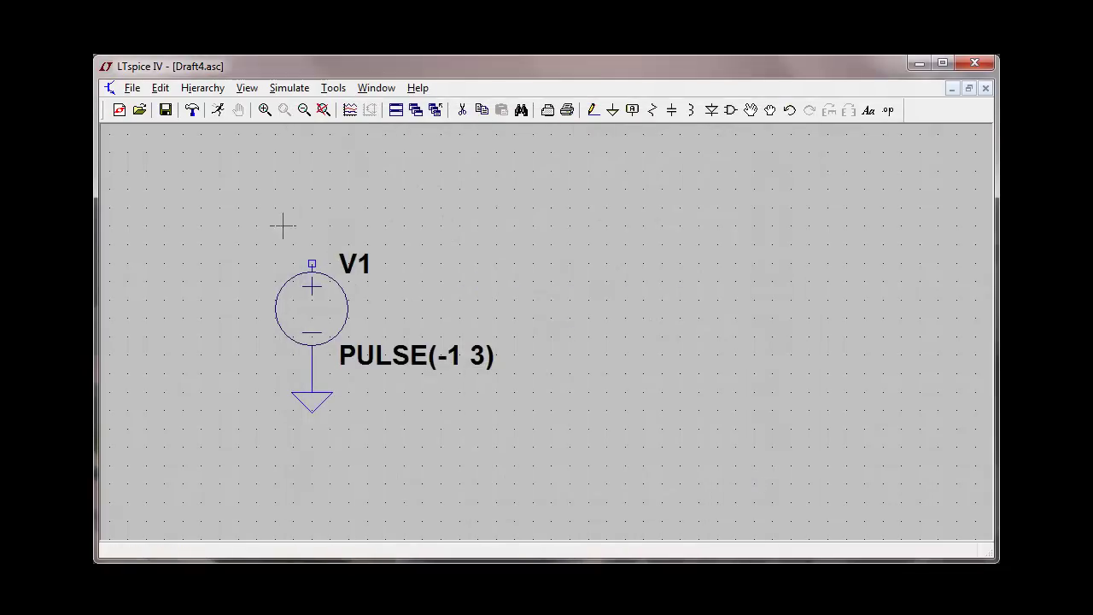
Run a transient simulation with a 20m stop time, placing the .tran 20m directive
click(218, 110)
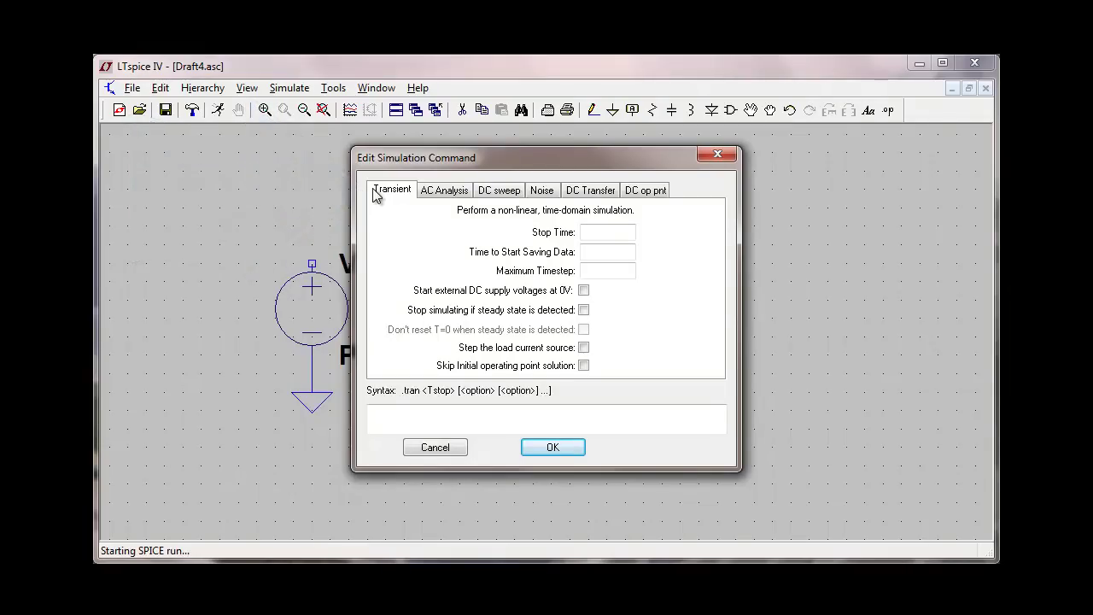
click(593, 232)
text(20m)
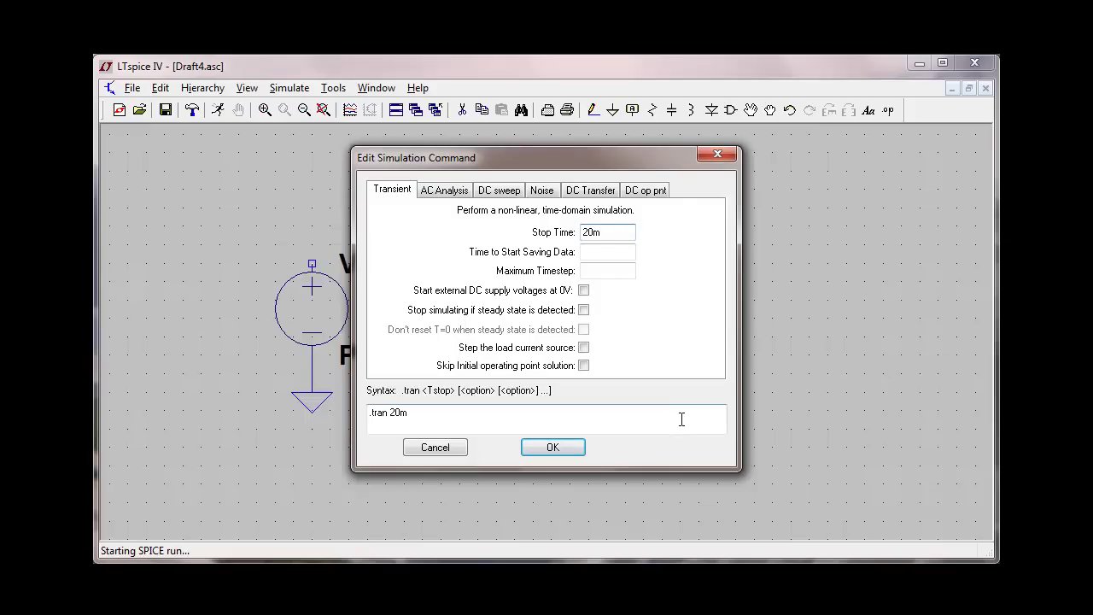
click(554, 446)
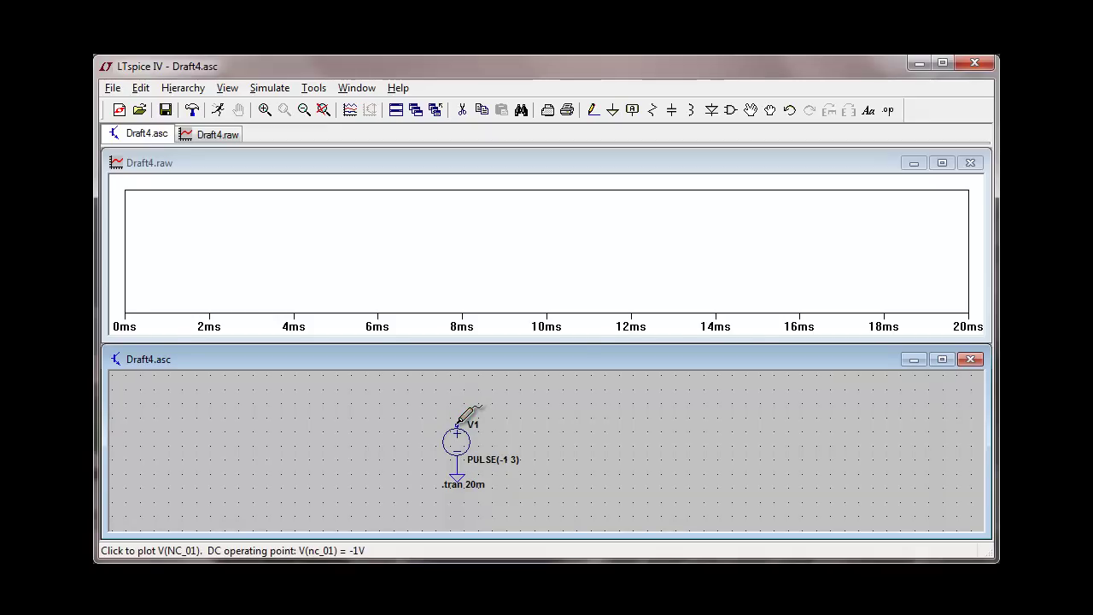
Probe V1's top node to plot the V(nc_01) trace
click(458, 422)
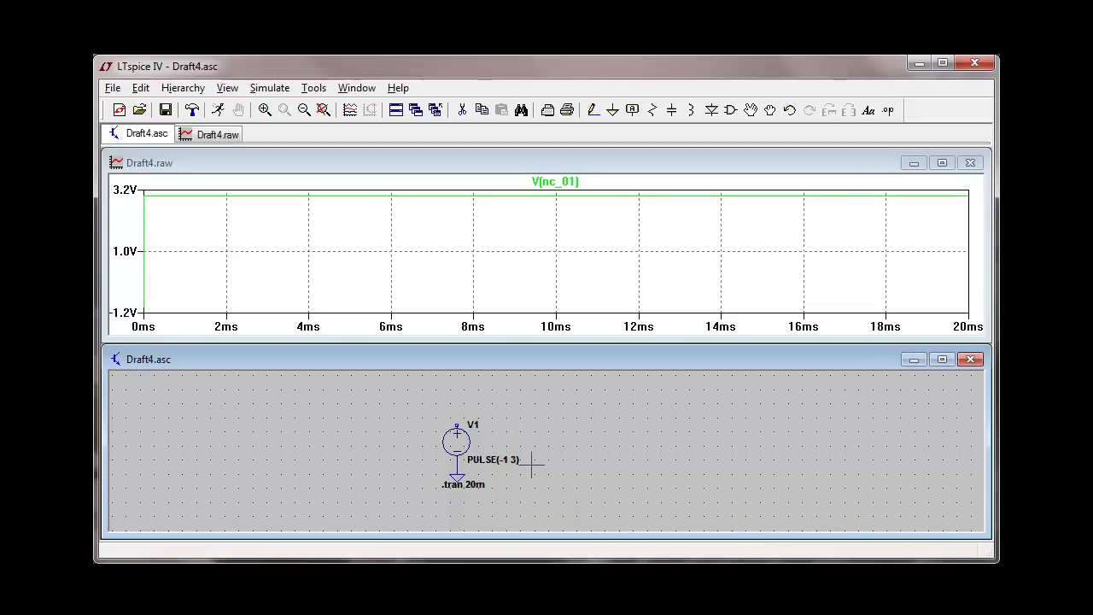
Give V1 a 1m delay and re-run so the trace steps to 3 V at 1 ms
right_click(459, 433)
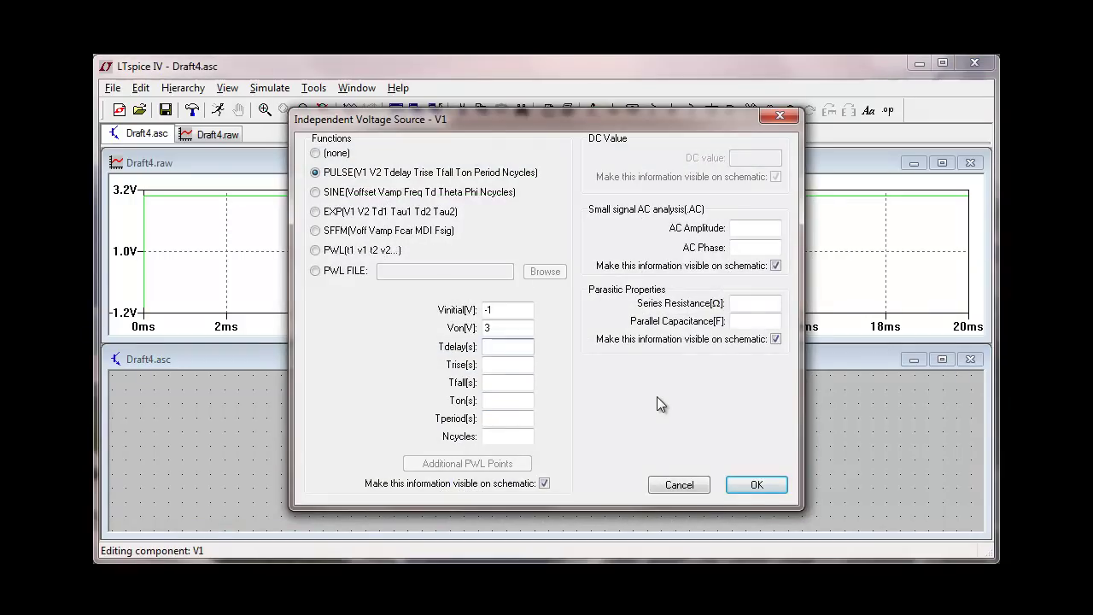
text(1m)
click(755, 483)
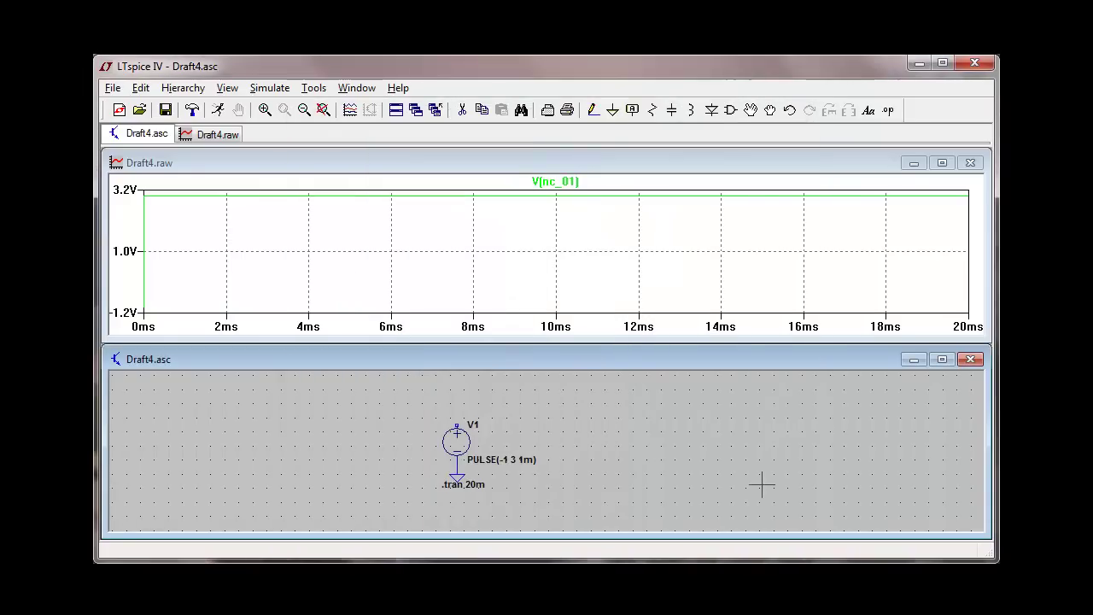
click(219, 111)
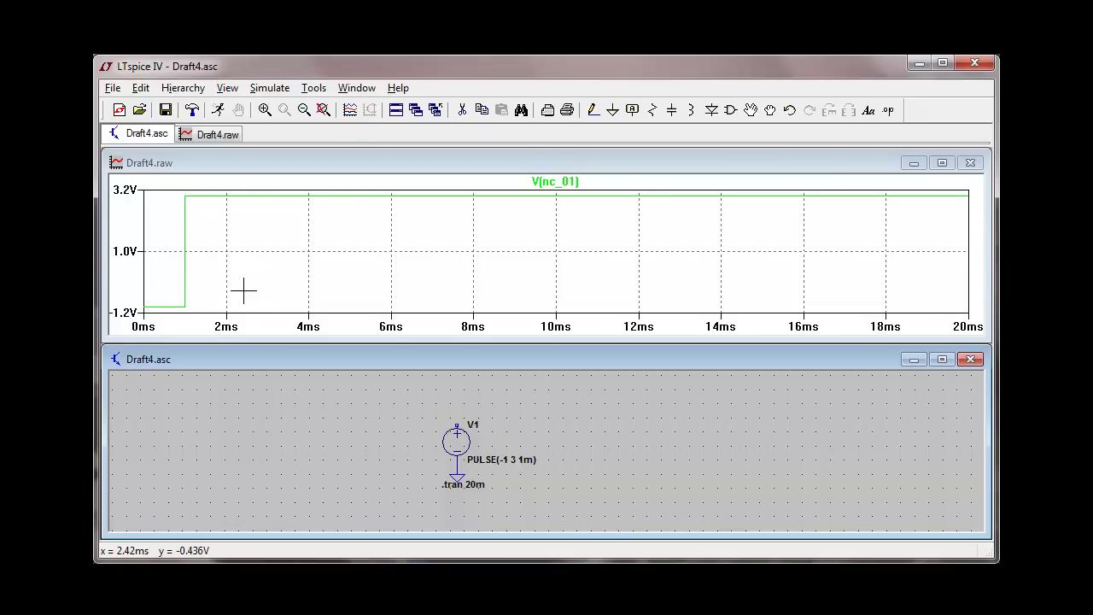
Set V1's rise time to 1.5m so it reads PULSE(-1 3 1m 1.5m)
right_click(465, 434)
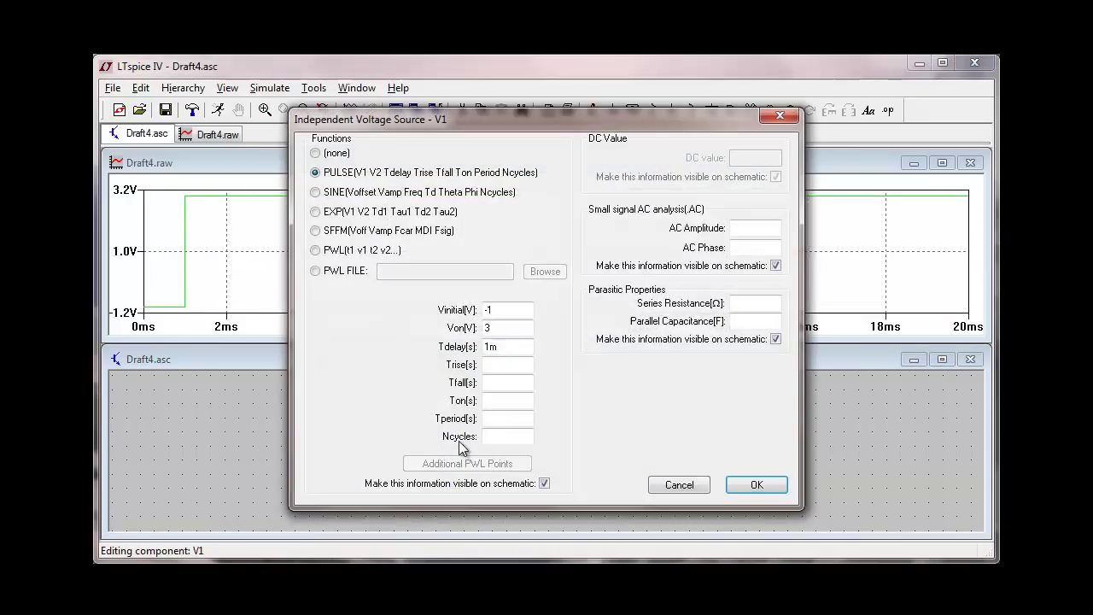
click(499, 362)
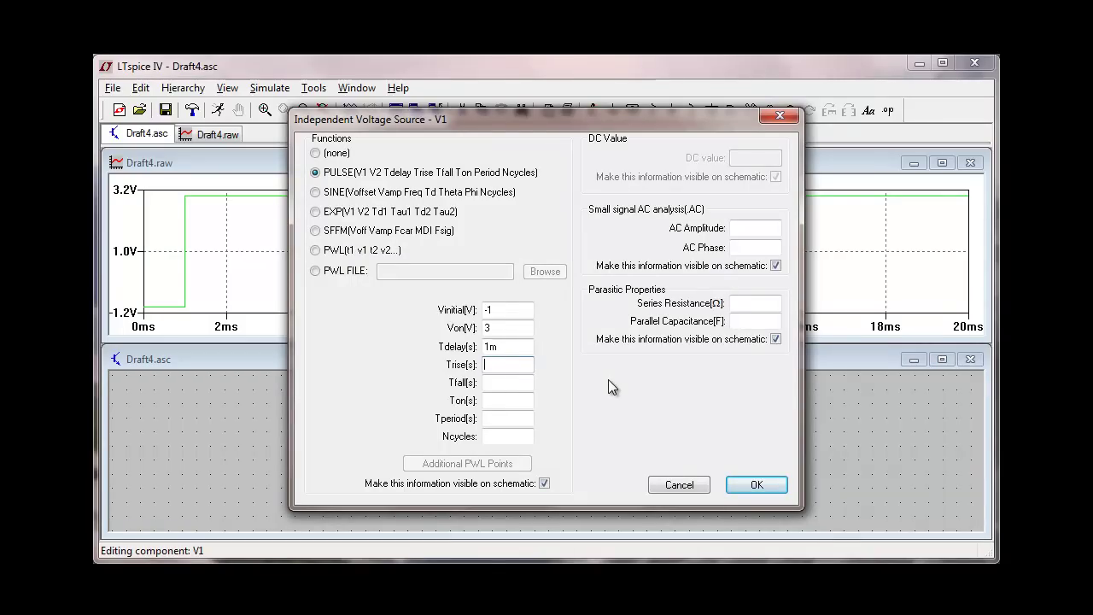
text(1.5m)
click(756, 482)
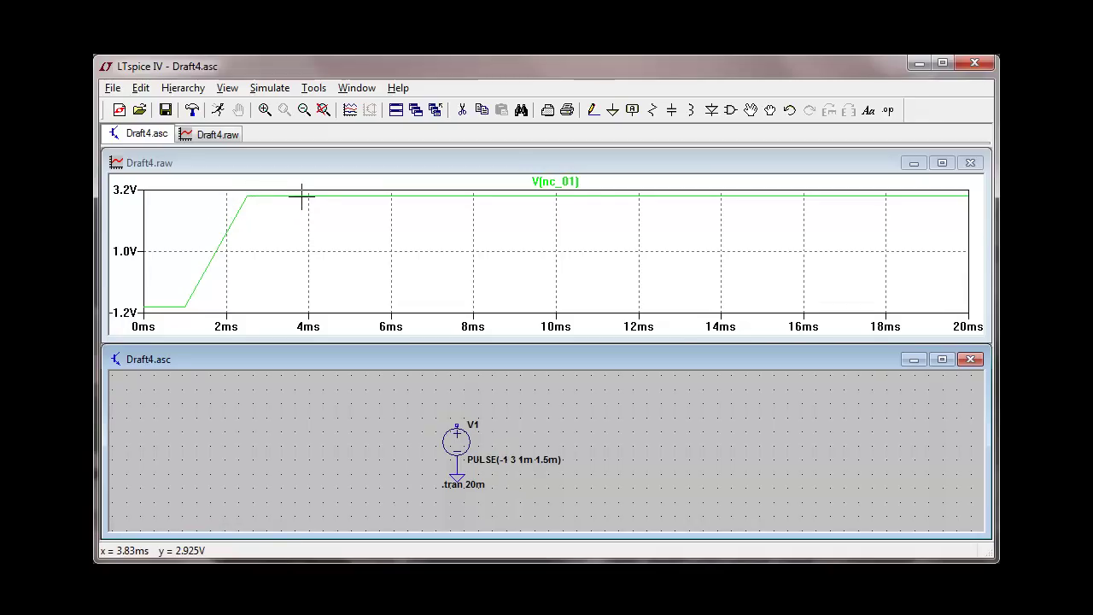
Set V1's Tfall to 1m and Ton to 2m, then re-run the simulation
right_click(462, 436)
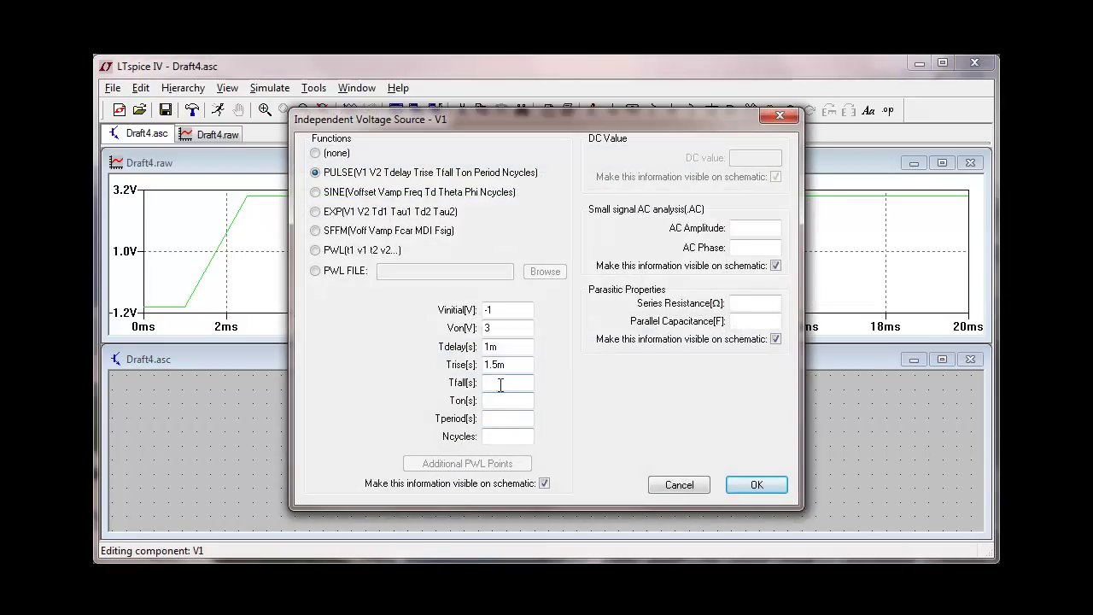
click(498, 383)
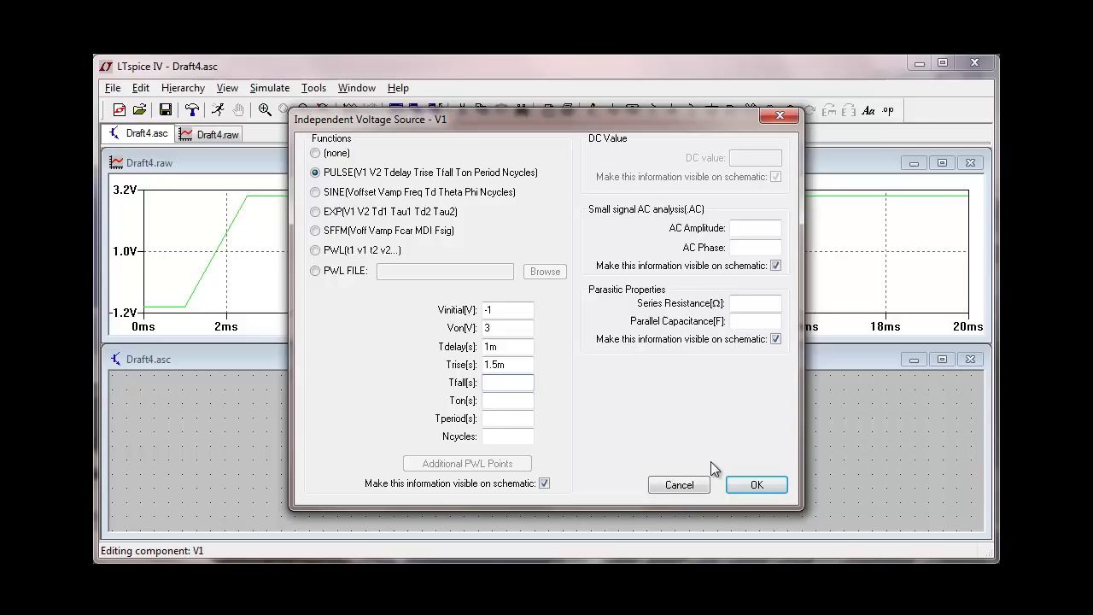
text(1m)
click(507, 400)
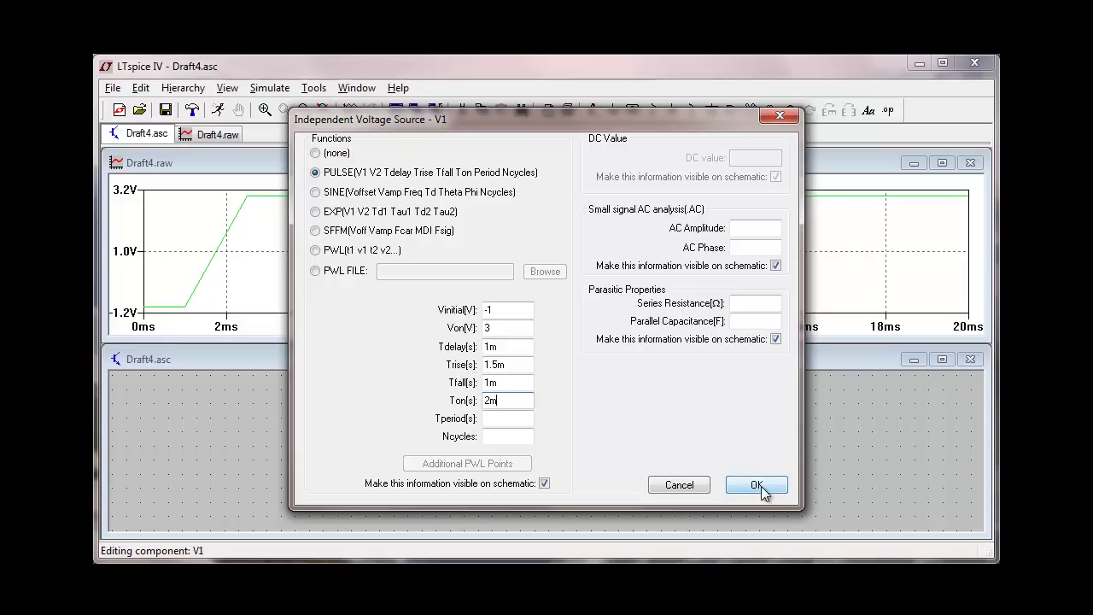
click(760, 486)
click(758, 486)
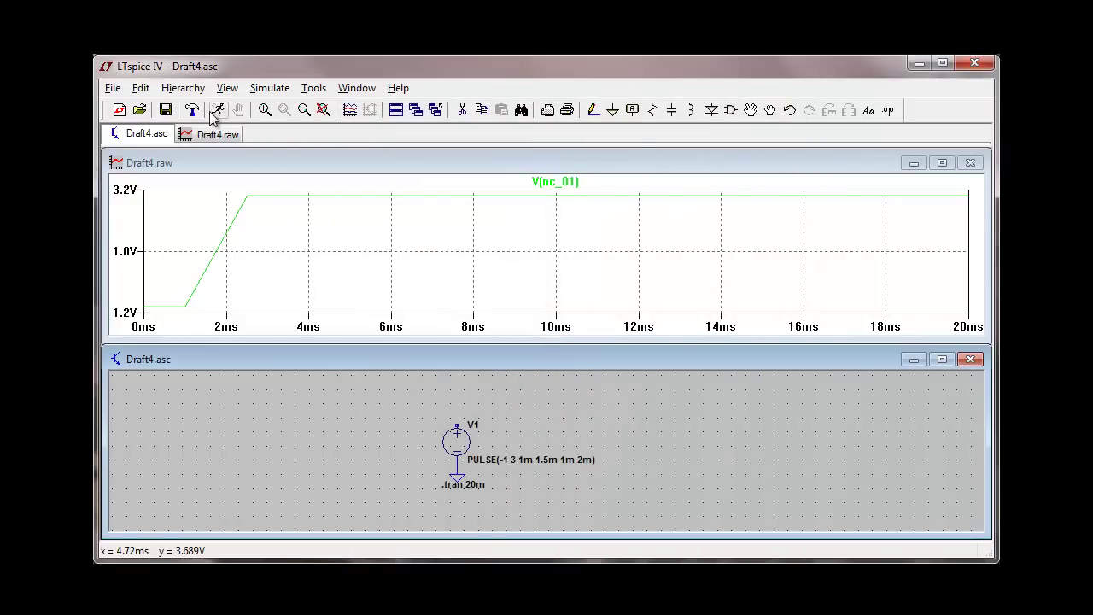
click(220, 114)
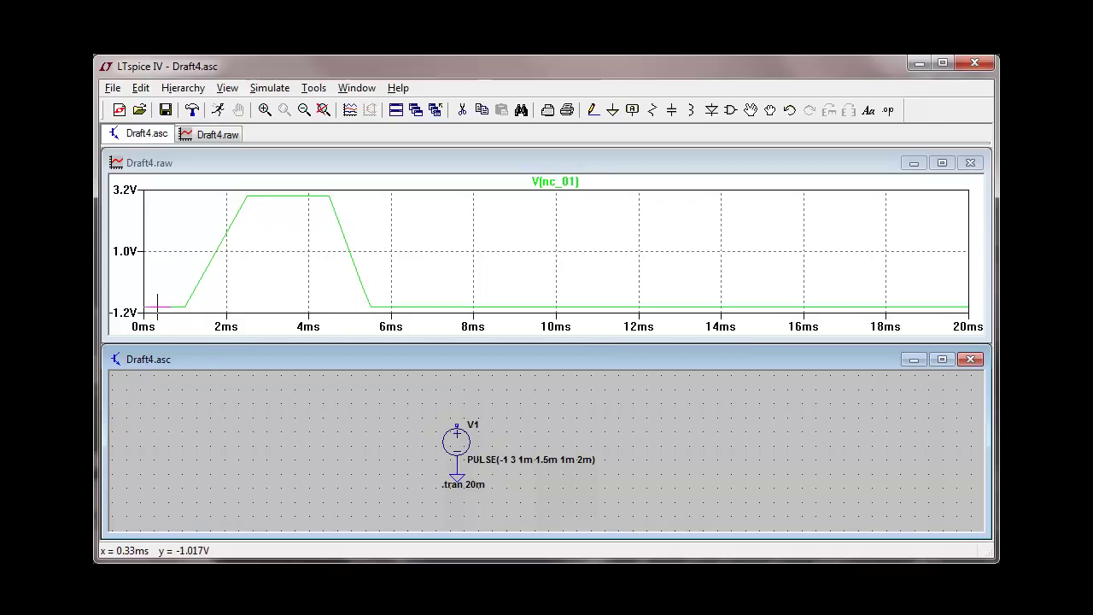
Set V1's Tperiod to 6m and re-run so the pulse repeats every 6 ms
right_click(469, 433)
click(498, 418)
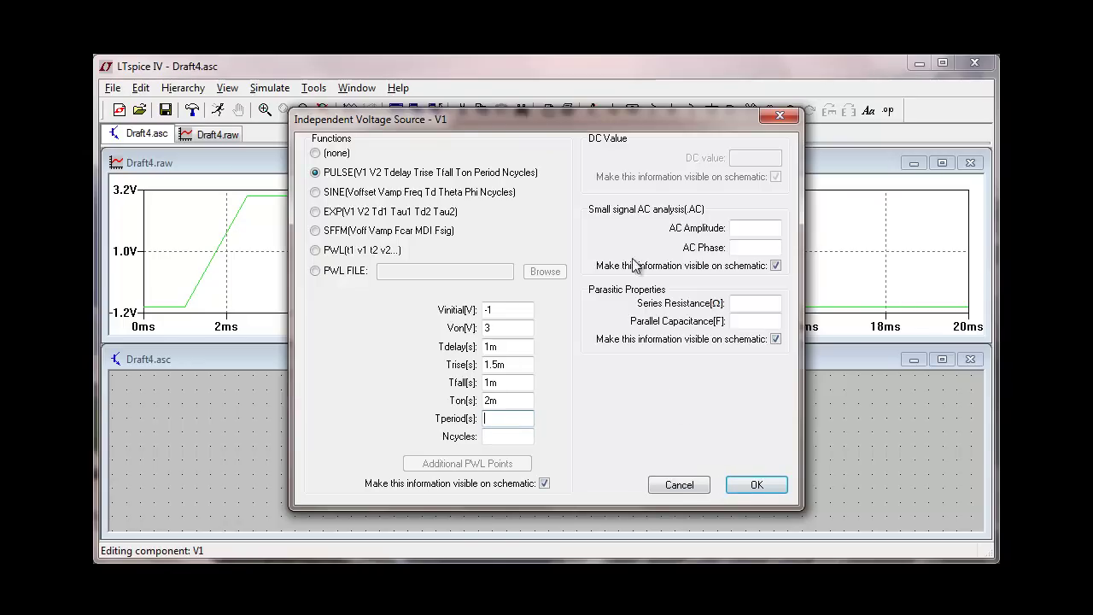
drag(597, 120, 730, 120)
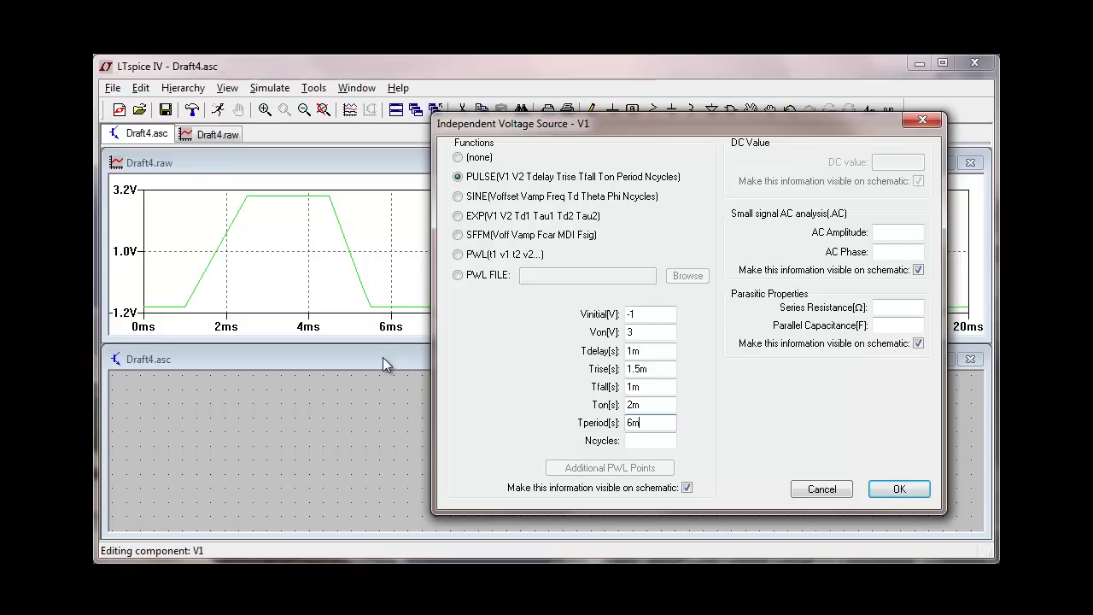
click(904, 489)
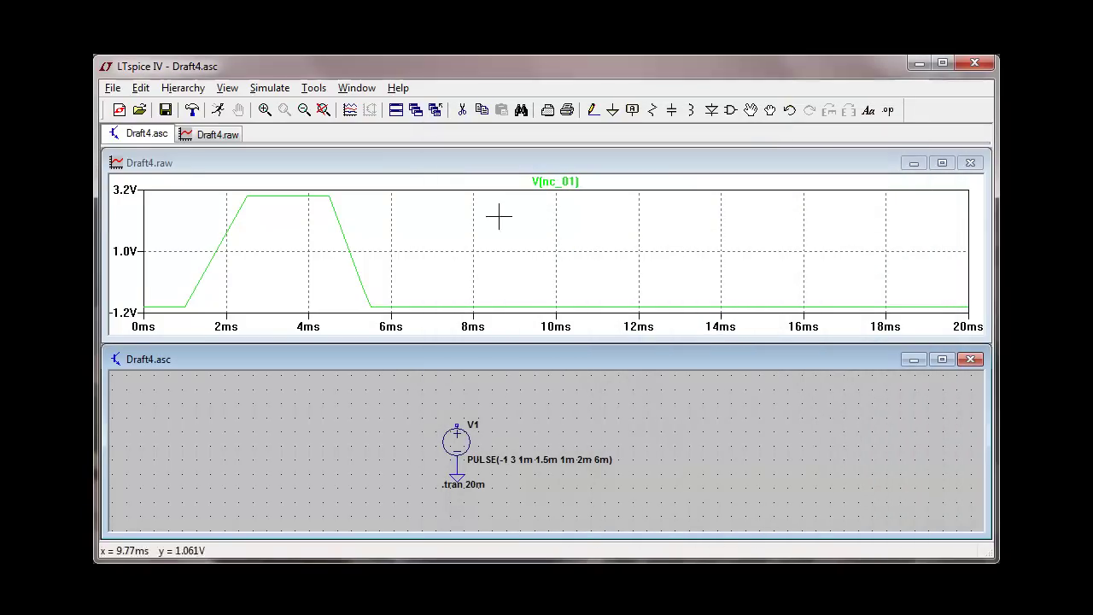
click(218, 110)
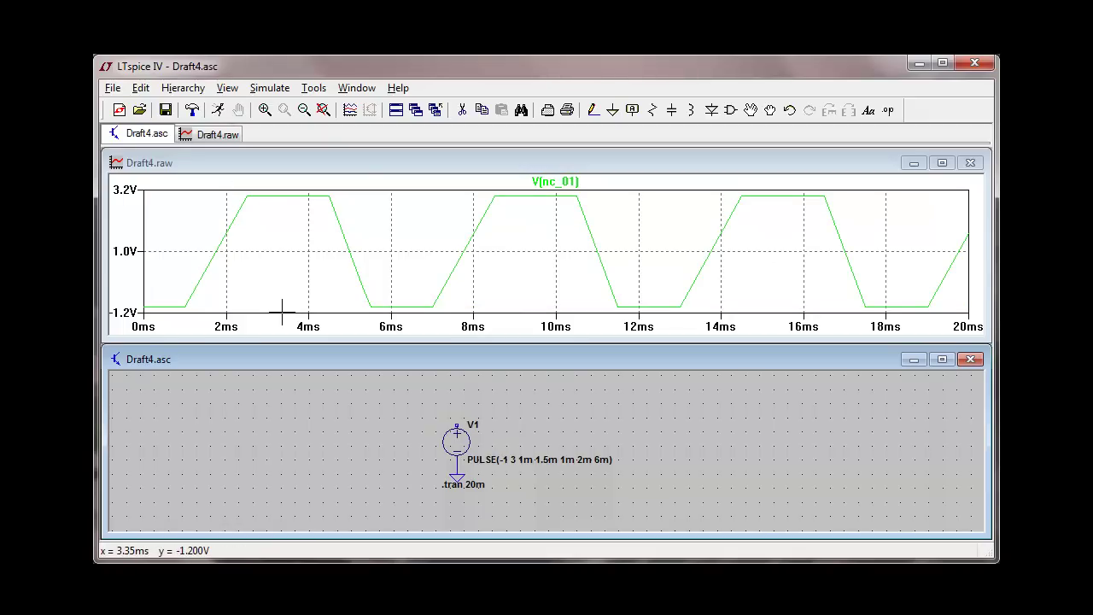
Set V1's Ncycles to 2 and re-run, leaving just two pulses
right_click(457, 444)
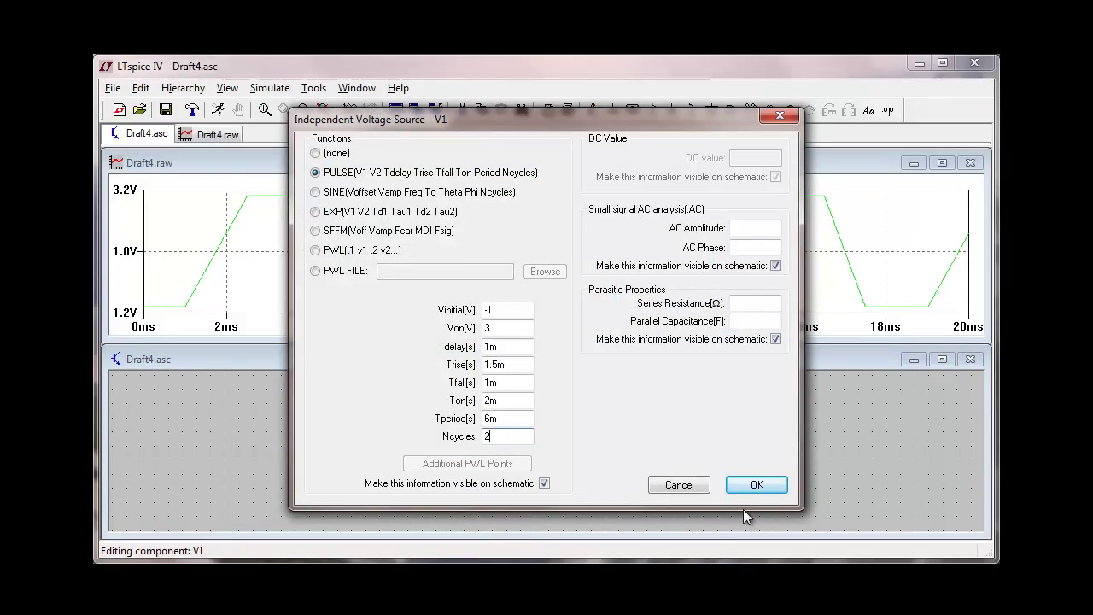
click(755, 484)
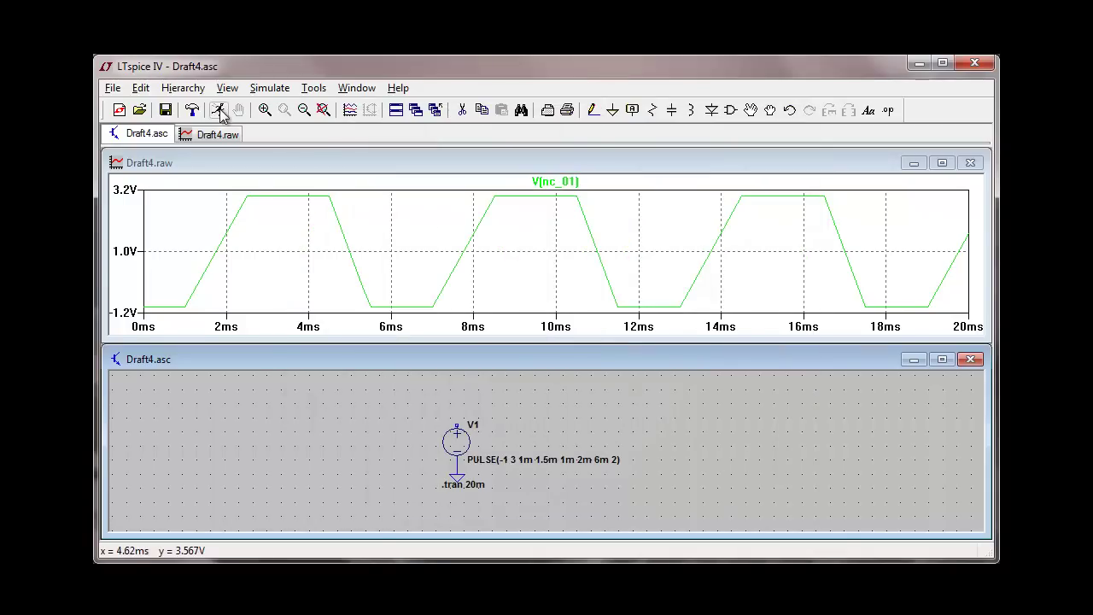
click(219, 111)
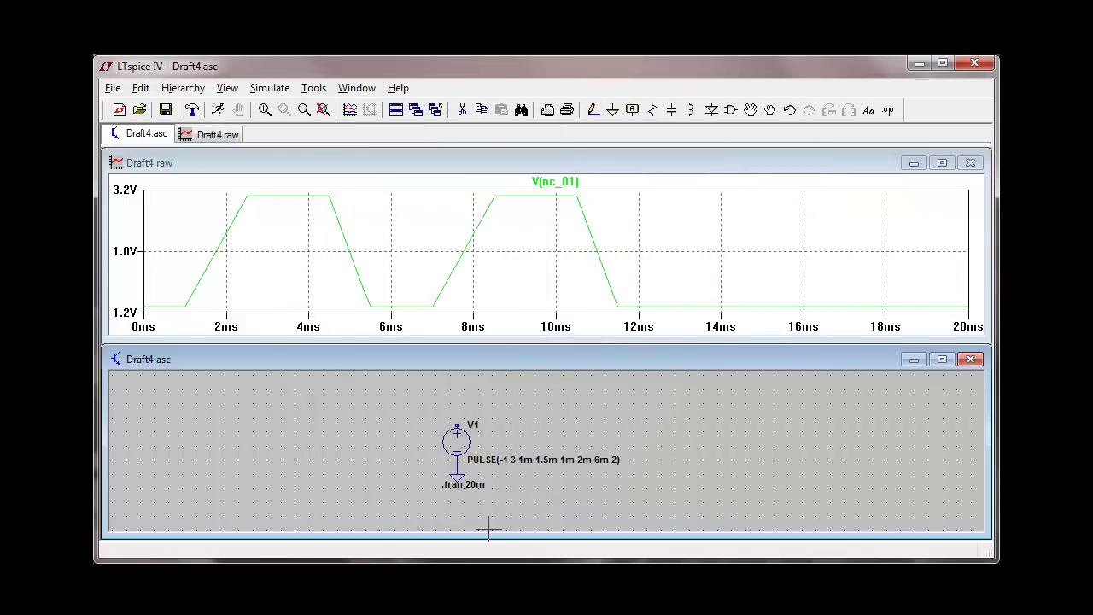